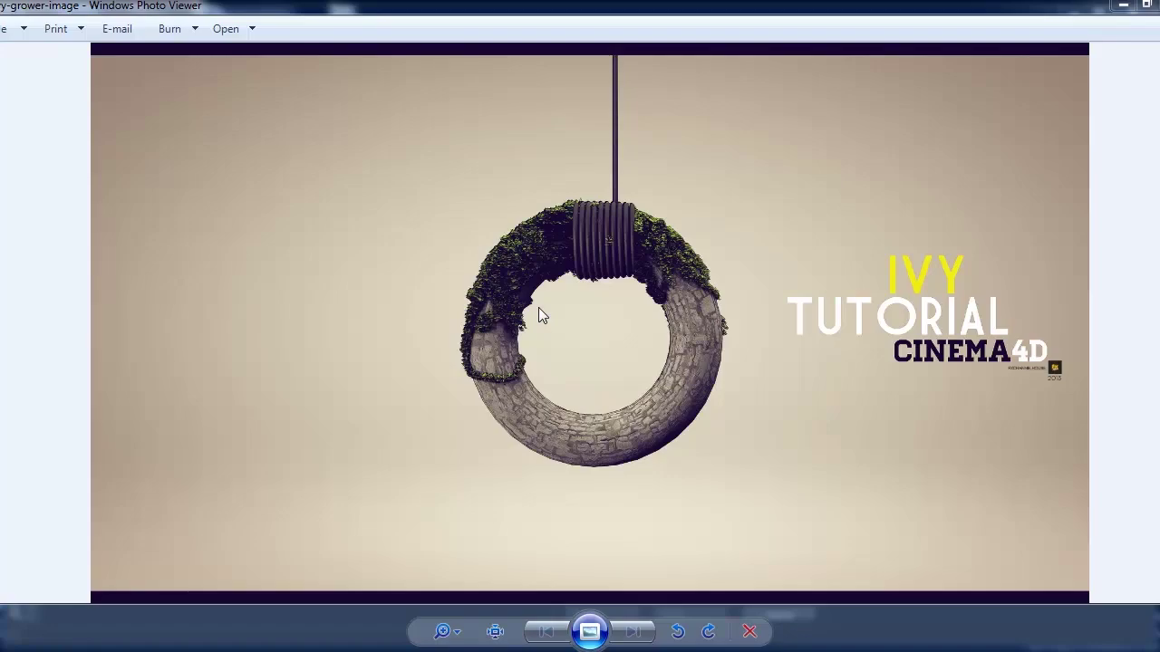
Close the ivy tutorial image in Windows Photo Viewer to get back to Cinema 4D.
{"action": "left_click", "coordinate": [1123, 5]}
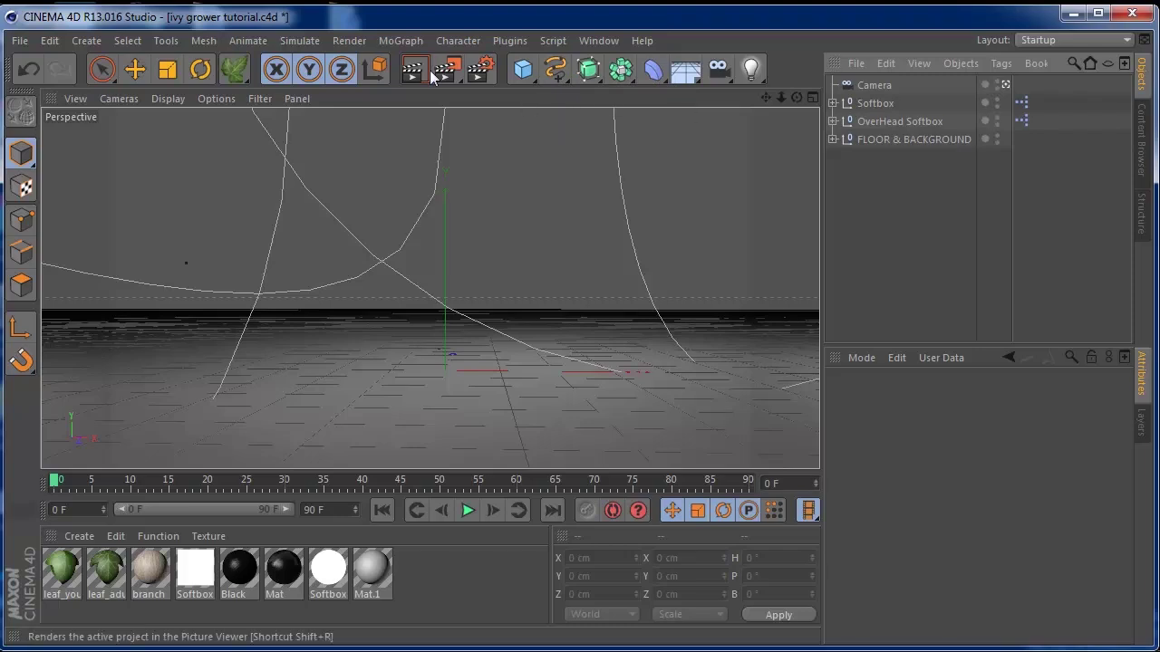
Add a Pyramid primitive and move it upward above the floor.
{"action": "left_click", "coordinate": [512, 70]}
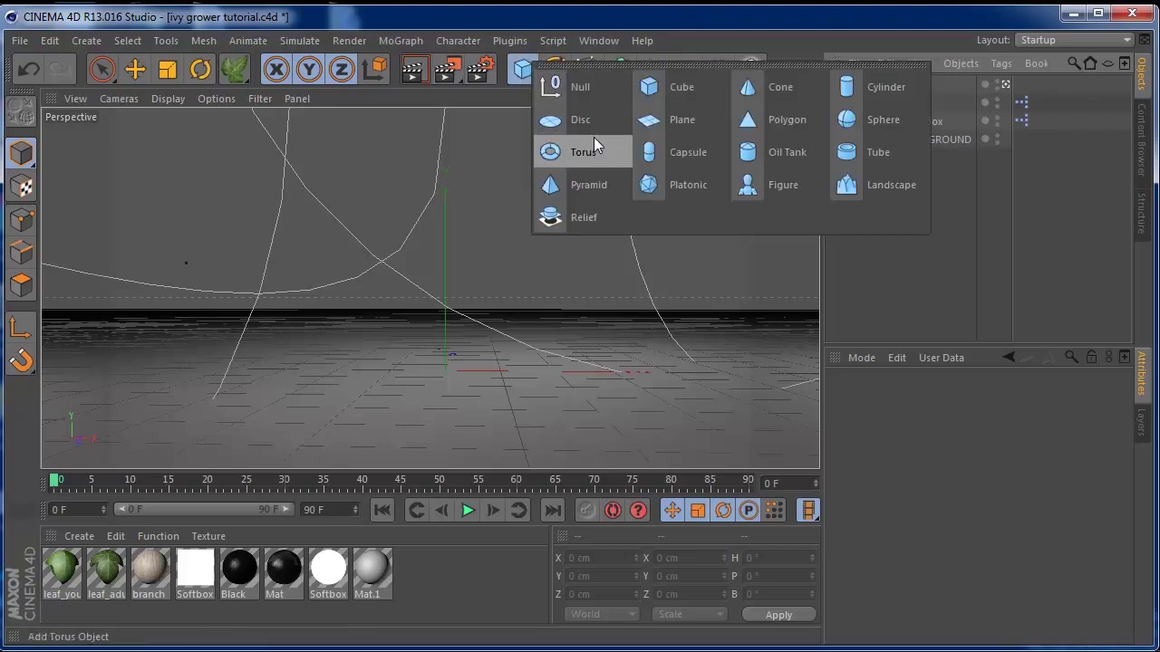
{"action": "left_click", "coordinate": [594, 182]}
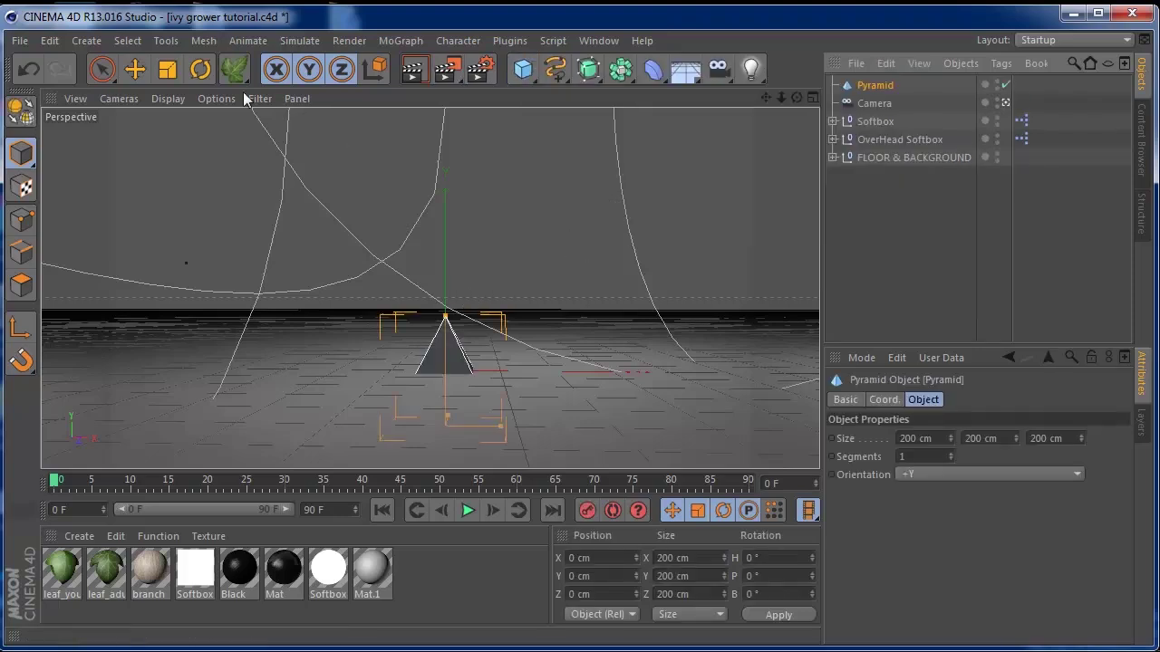
{"action": "left_click", "coordinate": [134, 69]}
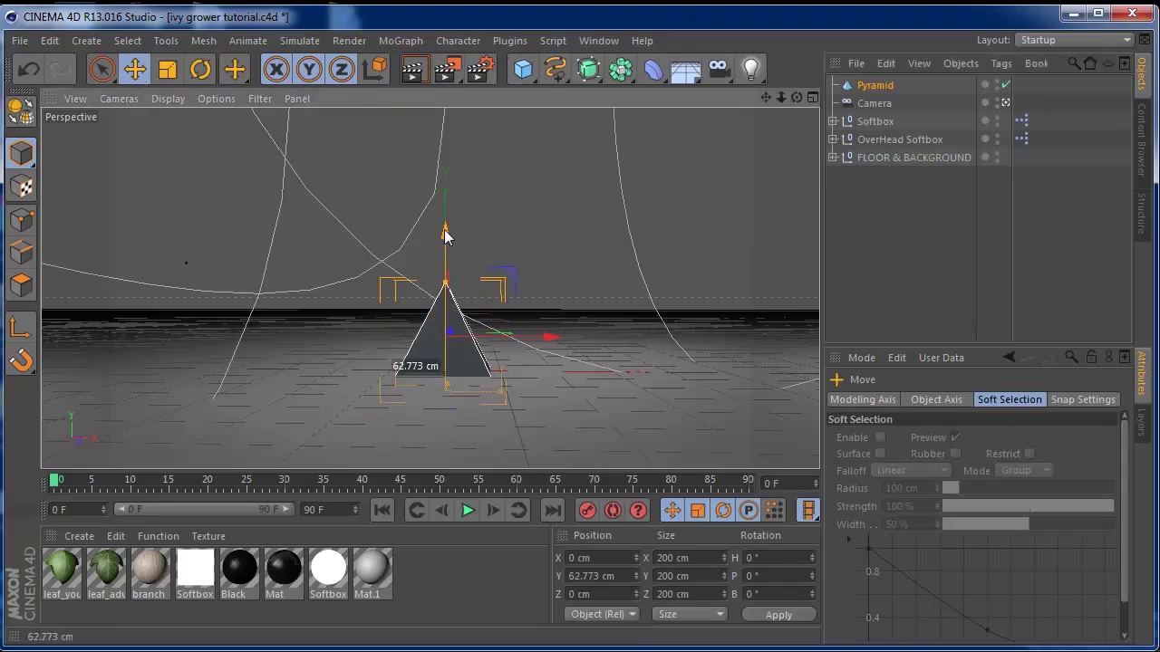
{"action": "left_click_drag", "start_coordinate": [444, 267], "coordinate": [445, 231]}
In the Right view, set the pyramid's height so its base rests on the floor line.
{"action": "left_click", "coordinate": [796, 98]}
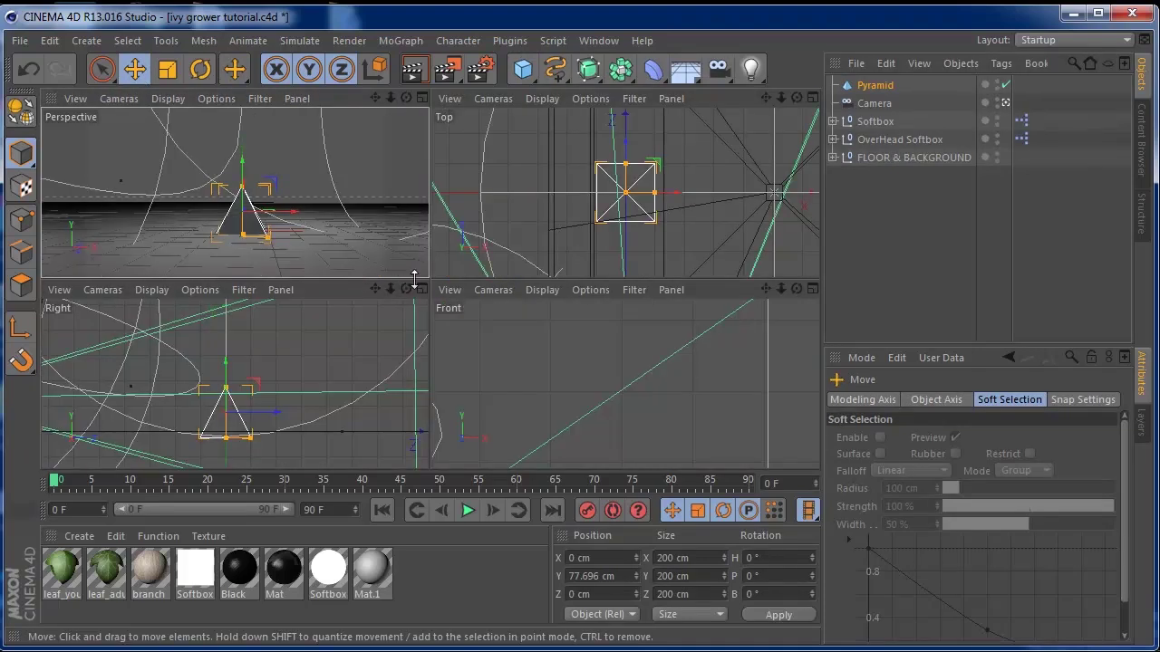
{"action": "left_click", "coordinate": [421, 290]}
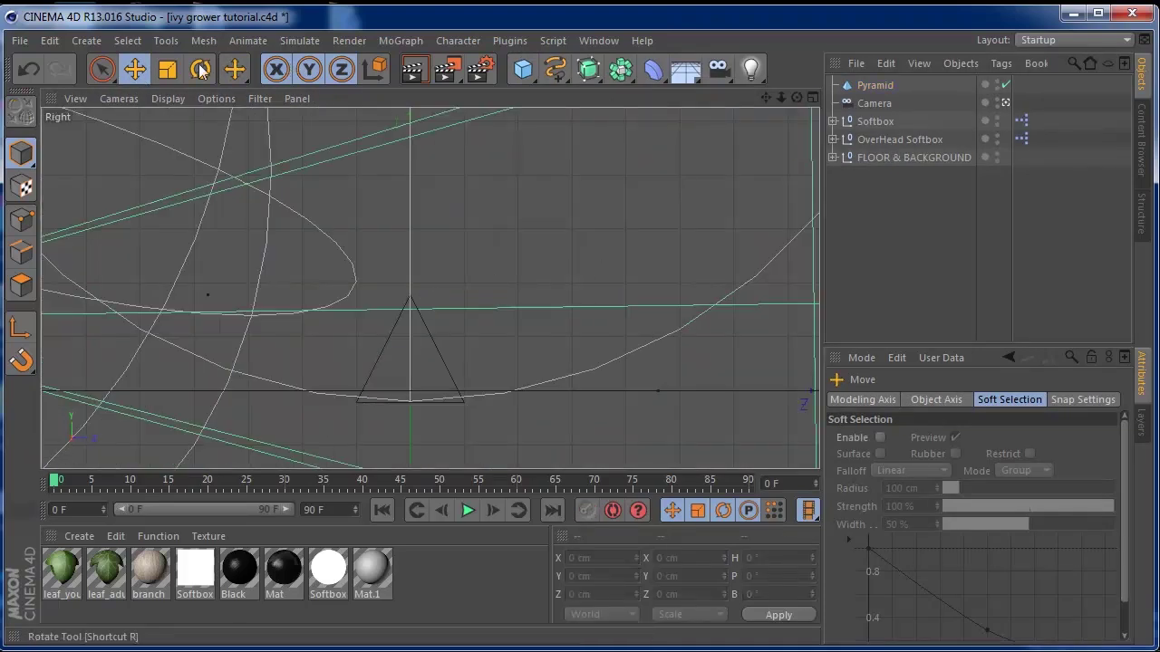
{"action": "left_click", "coordinate": [924, 84]}
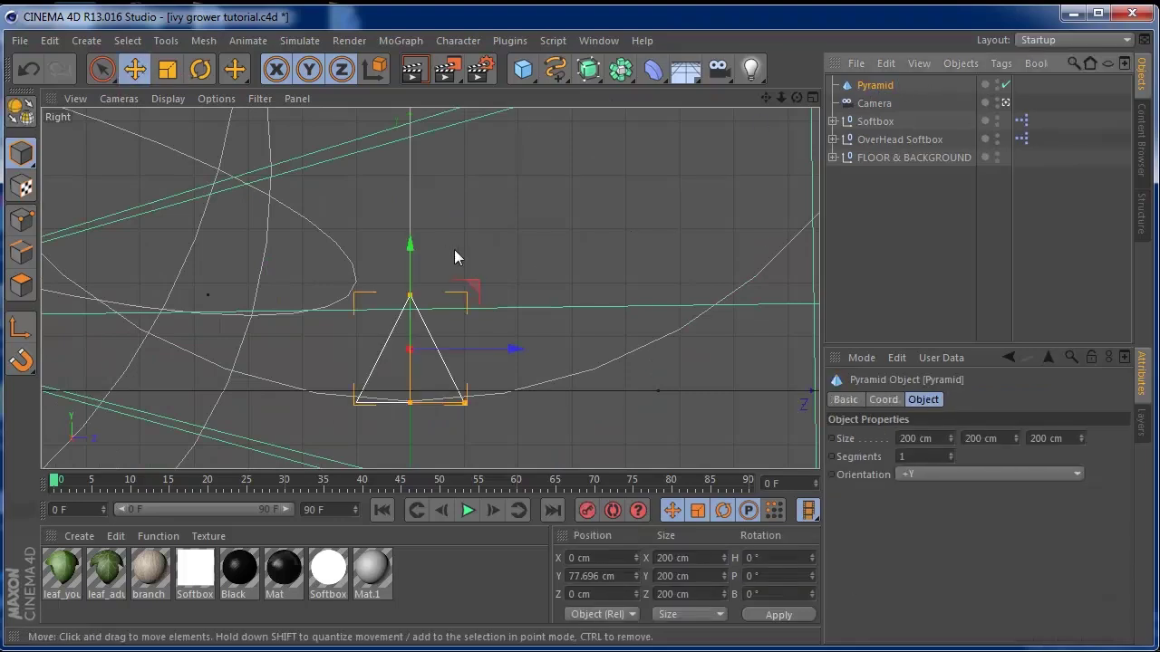
{"action": "left_click_drag", "start_coordinate": [414, 244], "coordinate": [411, 231]}
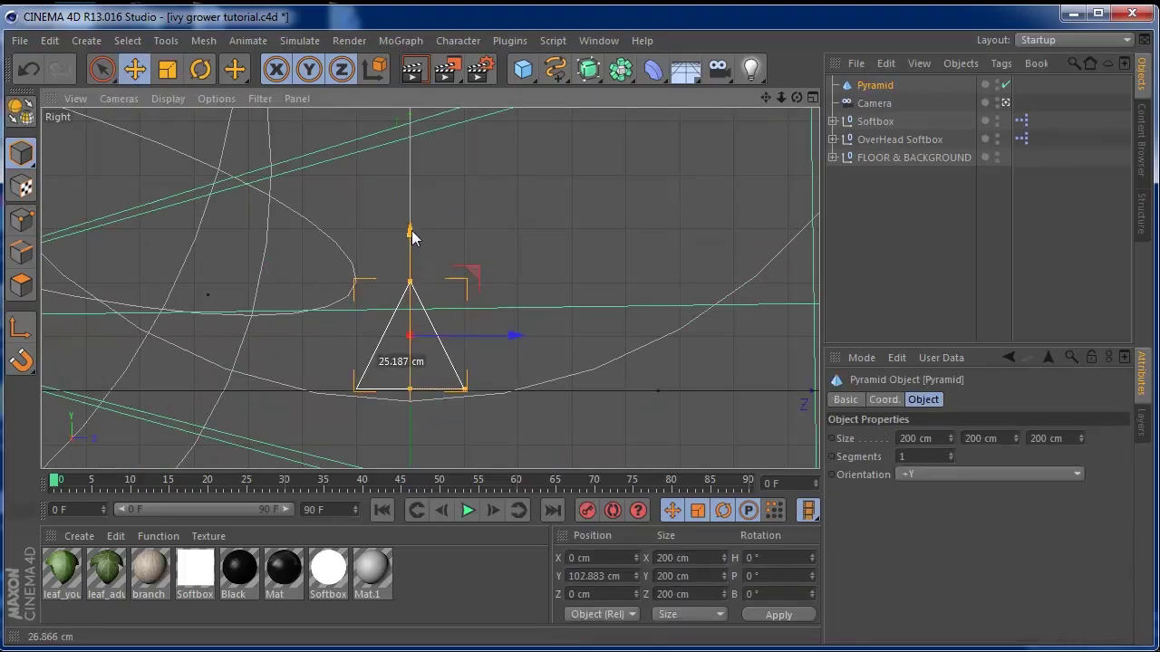
{"action": "left_click_drag", "start_coordinate": [411, 233], "coordinate": [410, 236]}
{"action": "left_click", "coordinate": [812, 98]}
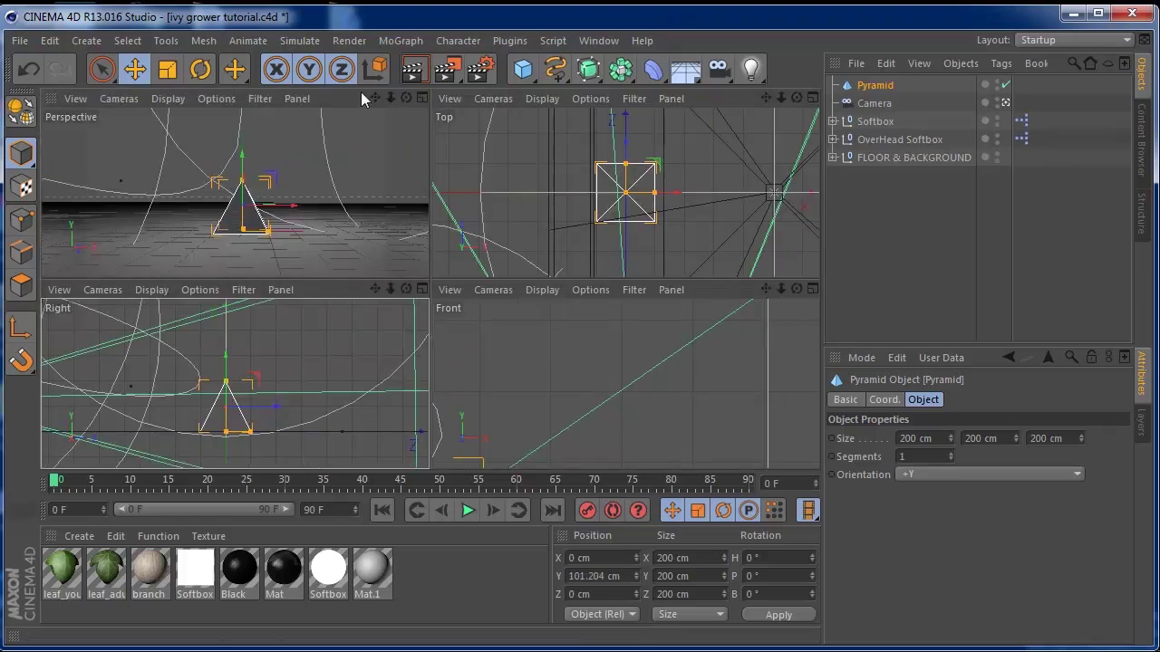
{"action": "left_click", "coordinate": [421, 99]}
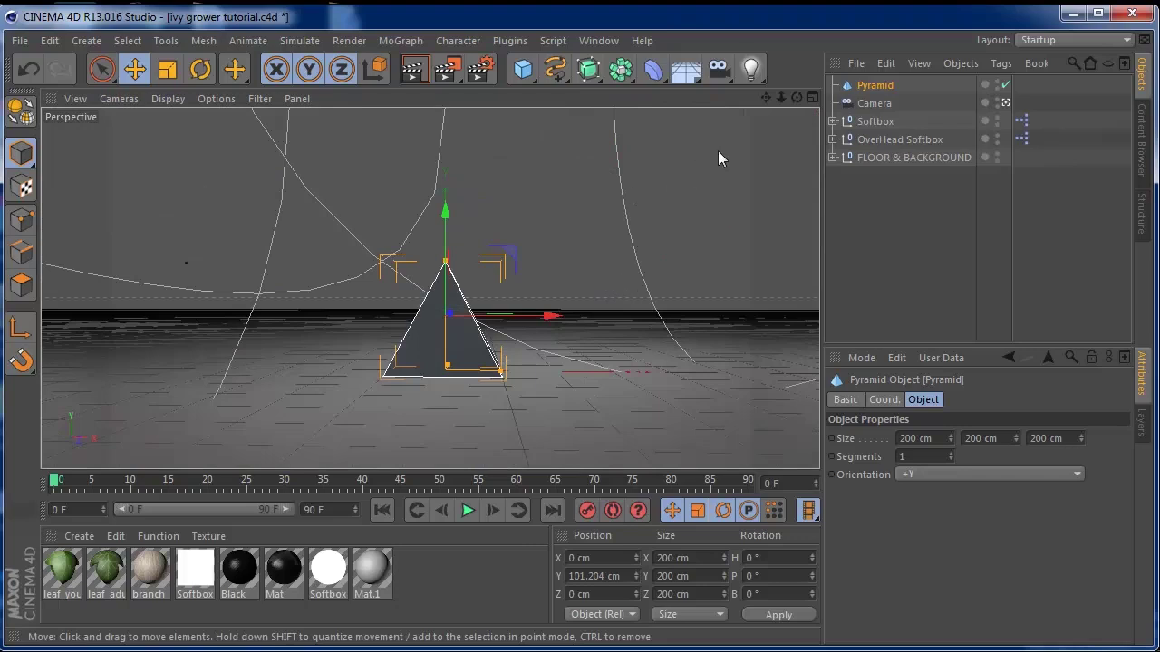
Apply the Ivy Grower plugin to the pyramid from the Plugins menu.
{"action": "left_click", "coordinate": [514, 40]}
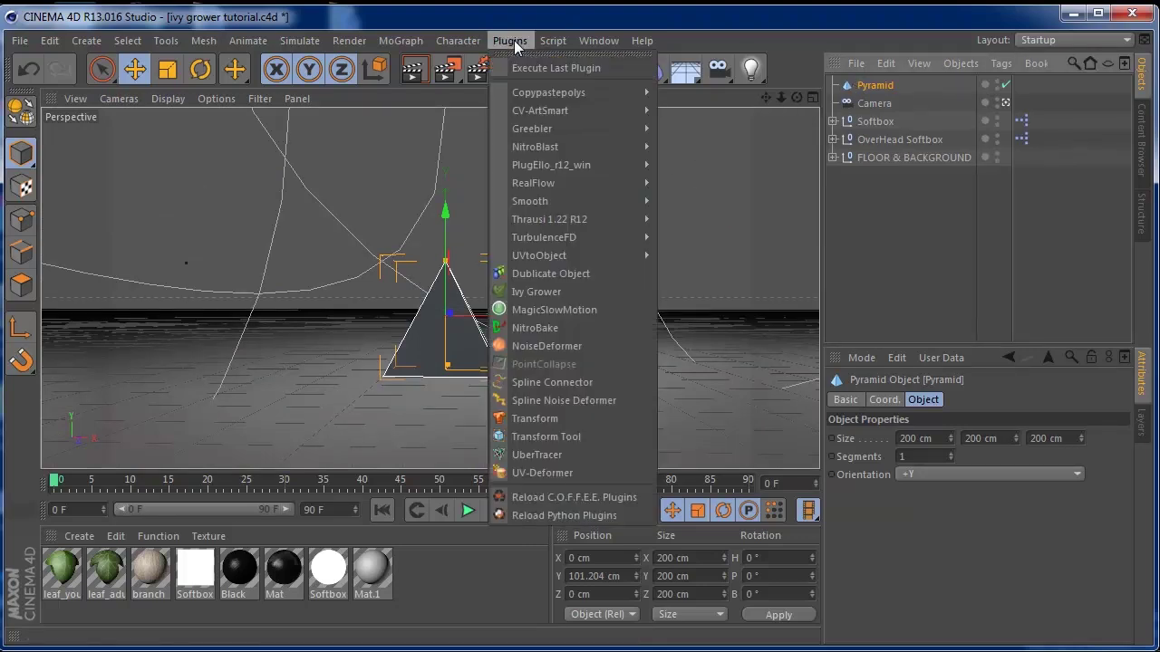
{"action": "left_click", "coordinate": [544, 292]}
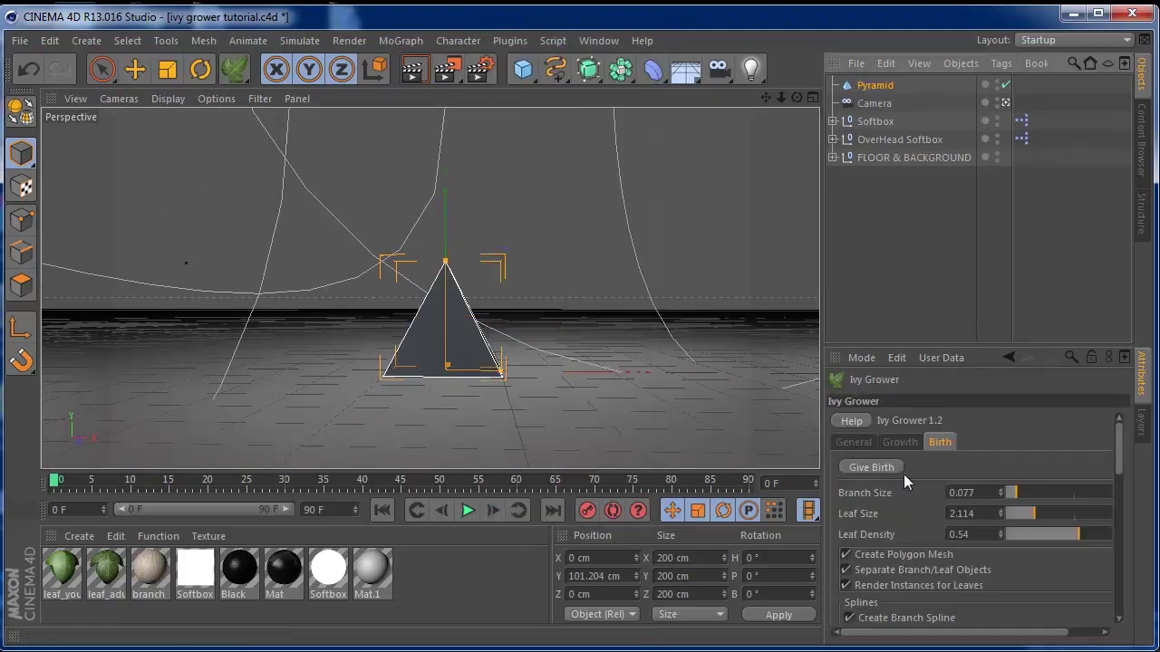
{"action": "left_click_drag", "start_coordinate": [1118, 448], "coordinate": [1118, 453]}
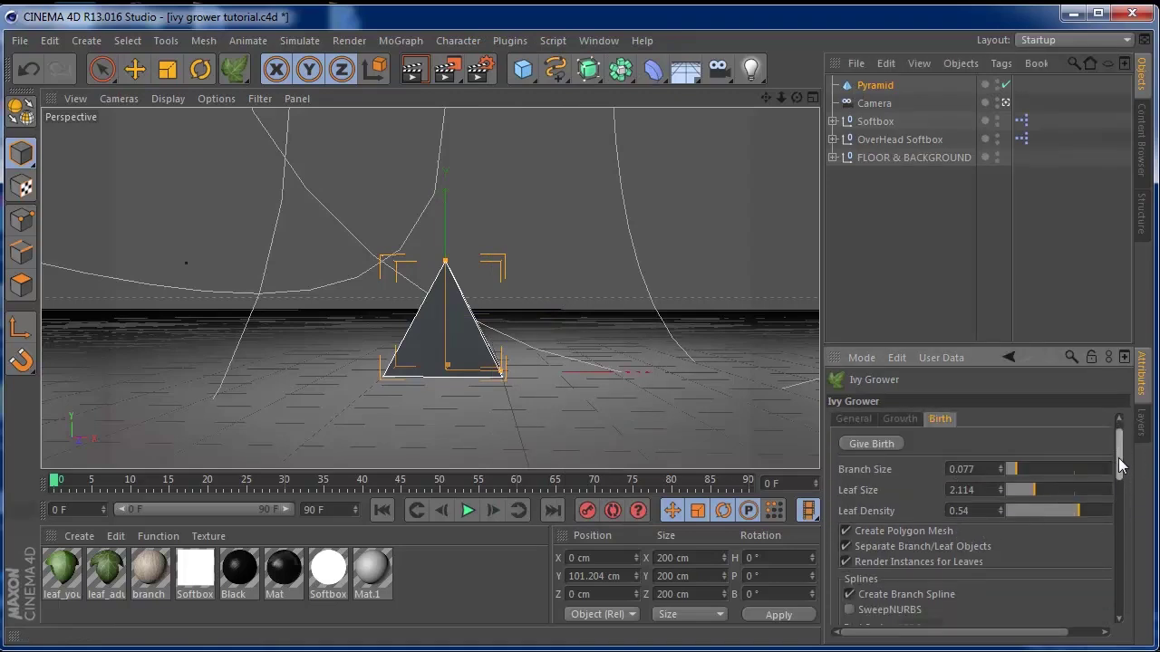
{"action": "scroll", "coordinate": [1031, 494], "scroll_direction": "down", "scroll_amount": 2}
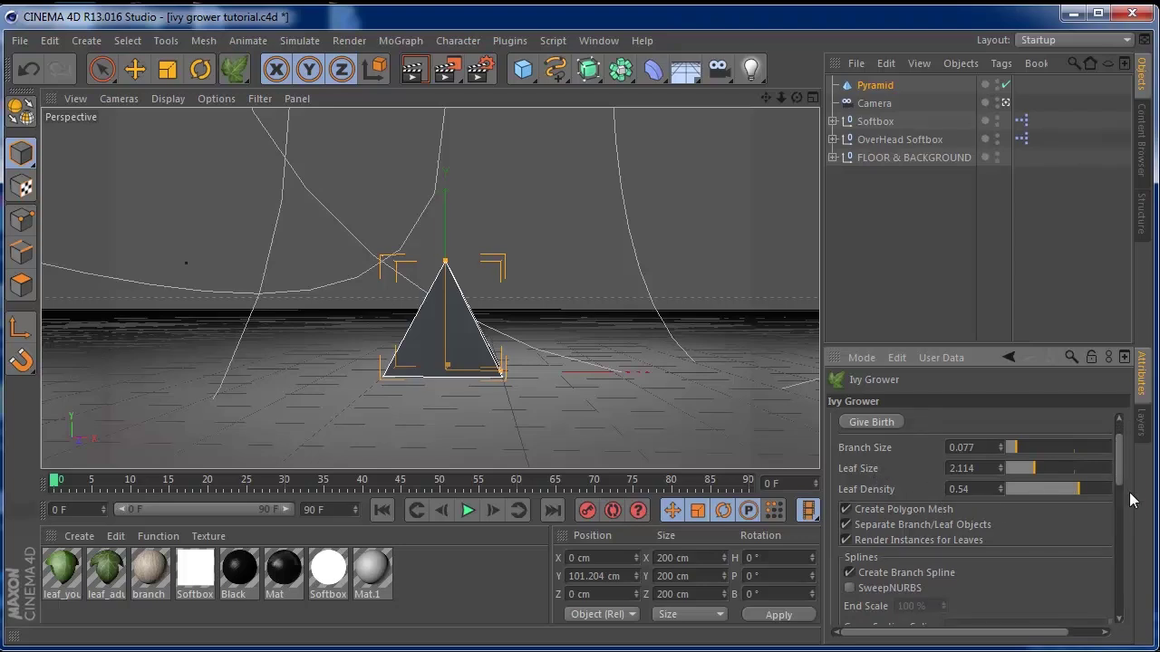
{"action": "scroll", "coordinate": [1119, 471], "scroll_direction": "up", "scroll_amount": 1}
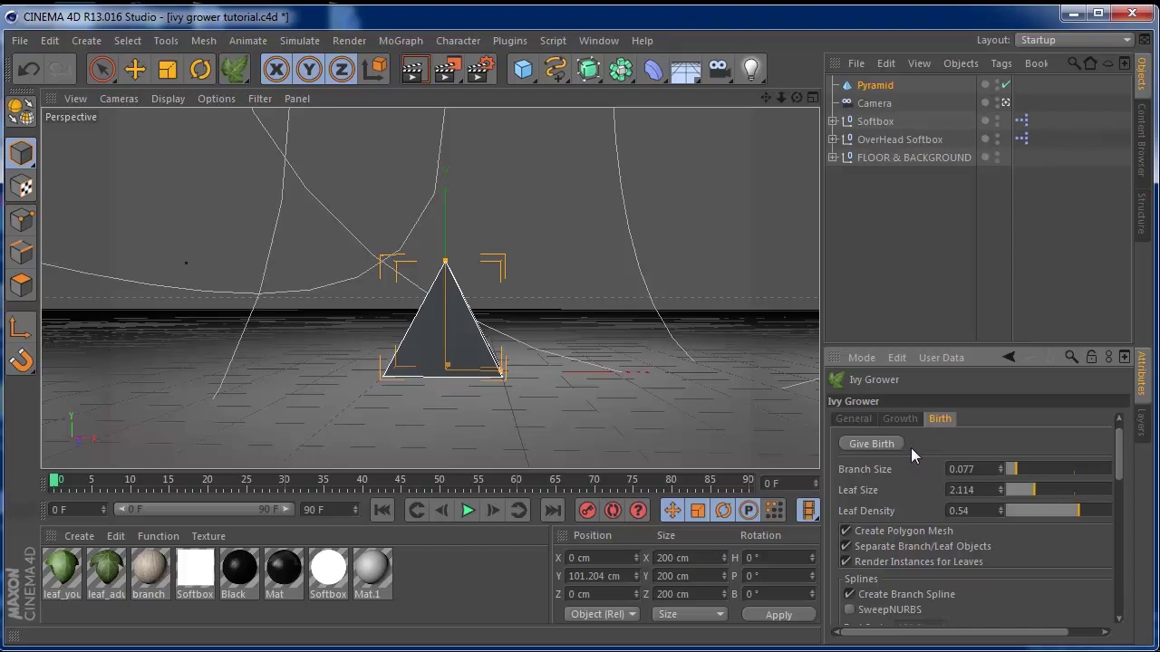
Review the Growth settings (stop at 300, ivy size 0.4) and start growing ivy.
{"action": "left_click", "coordinate": [902, 422]}
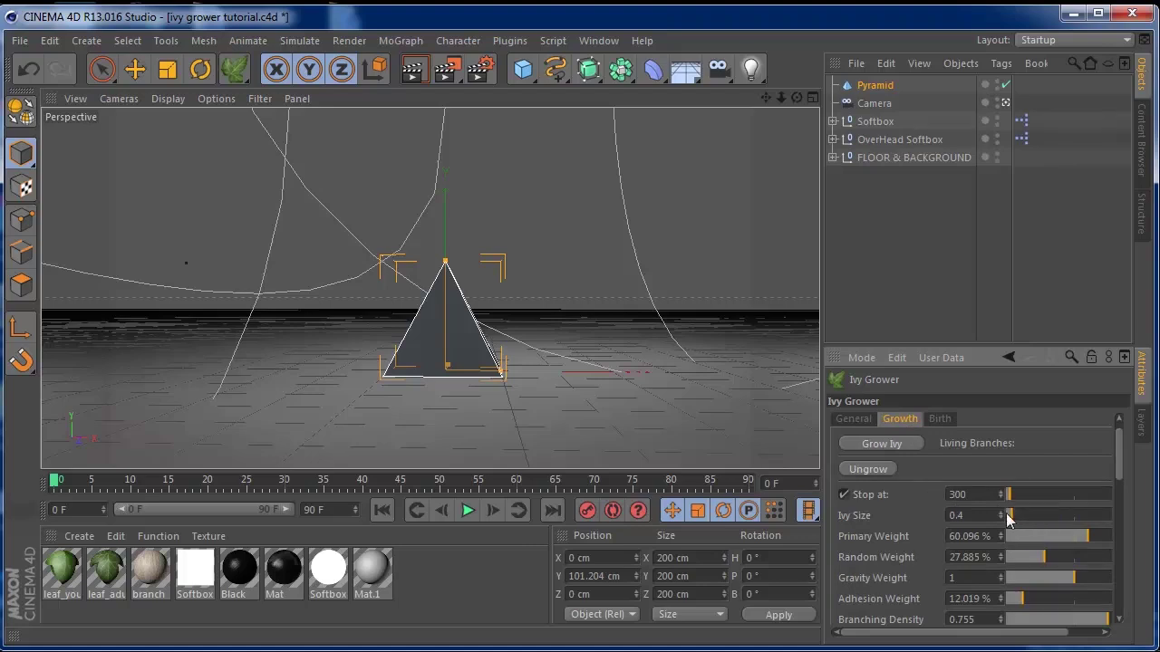
{"action": "scroll", "coordinate": [1114, 462], "scroll_direction": "down", "scroll_amount": 1}
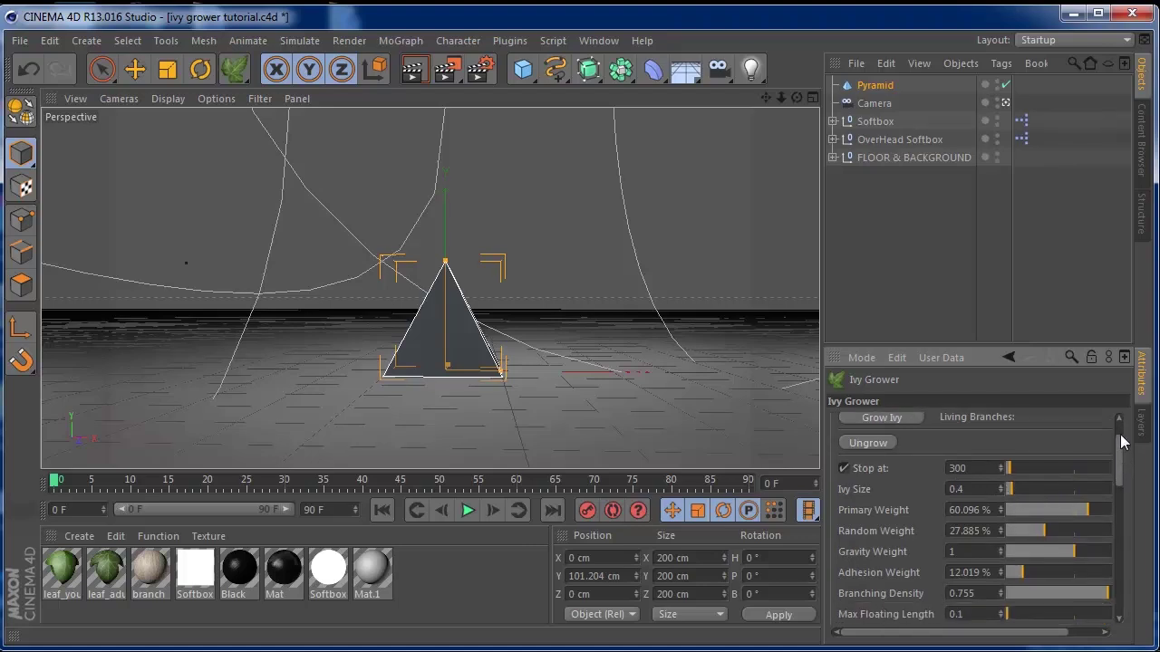
{"action": "left_click_drag", "start_coordinate": [1123, 459], "coordinate": [1124, 490]}
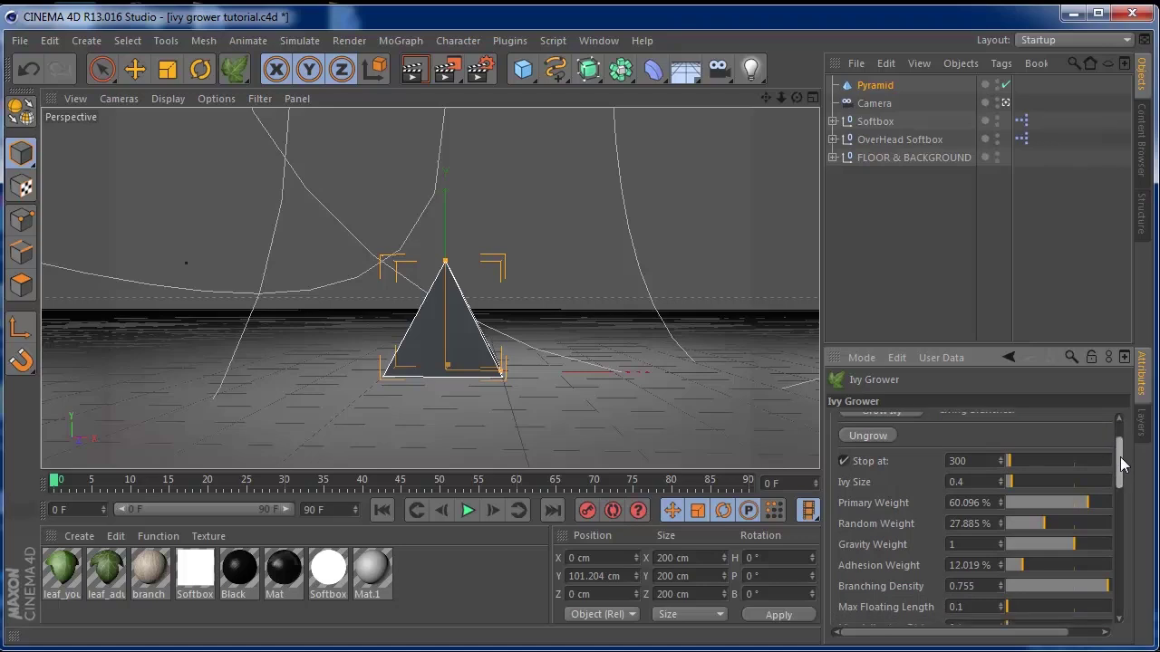
{"action": "scroll", "coordinate": [1119, 496], "scroll_direction": "up", "scroll_amount": 2}
{"action": "scroll", "coordinate": [1115, 504], "scroll_direction": "up", "scroll_amount": 3}
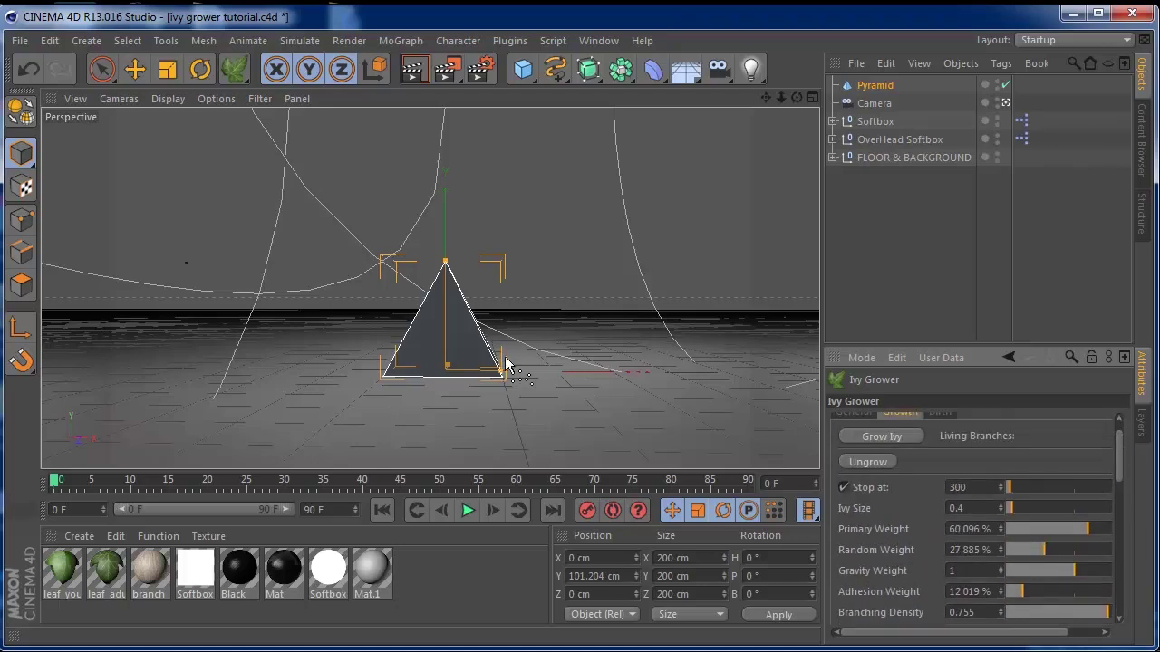
{"action": "scroll", "coordinate": [1120, 441], "scroll_direction": "up", "scroll_amount": 1}
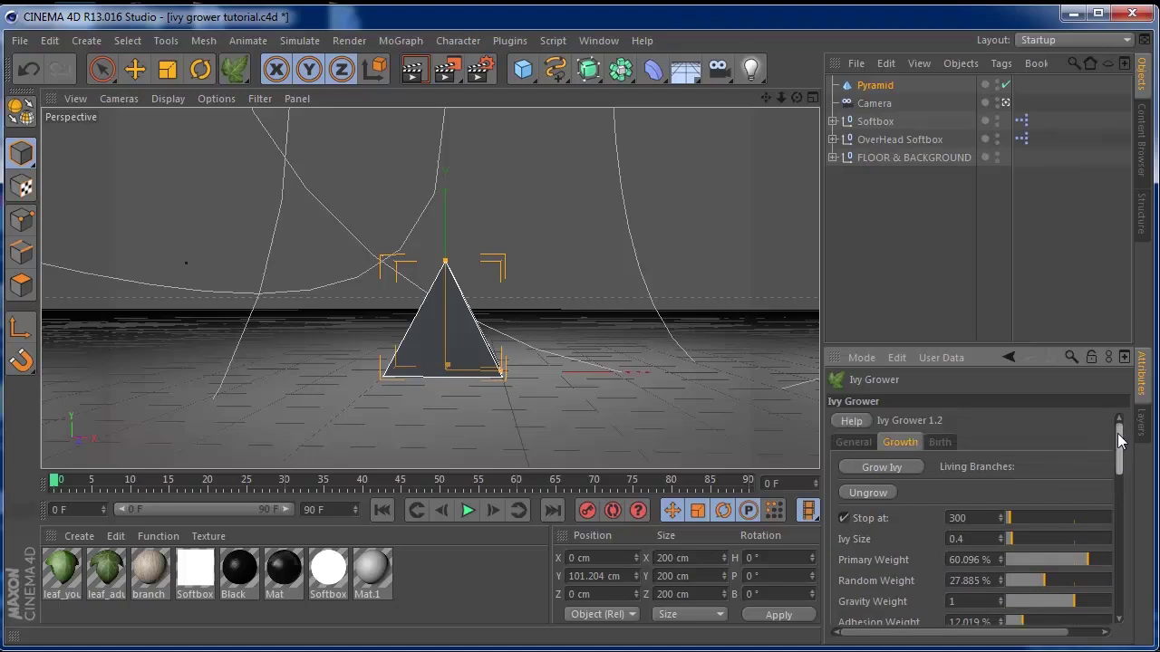
{"action": "mouse_move", "coordinate": [1121, 441]}
{"action": "left_mouse_down"}
{"action": "mouse_move", "coordinate": [1123, 462]}
{"action": "mouse_move", "coordinate": [1121, 437]}
{"action": "left_mouse_up"}
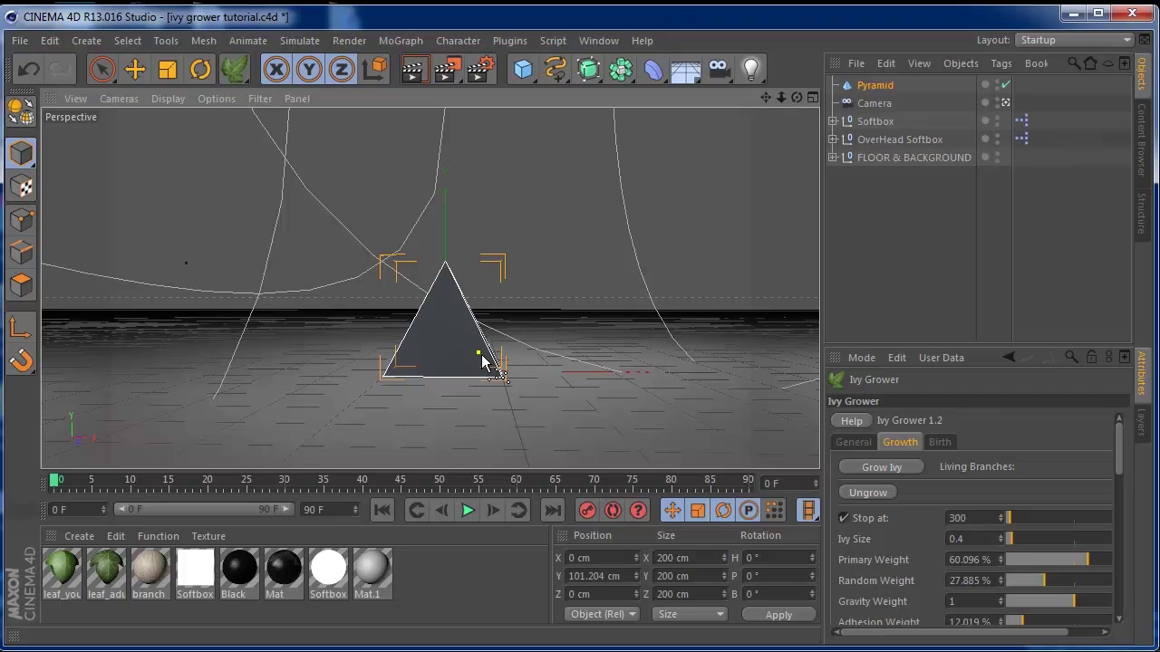
{"action": "left_click", "coordinate": [900, 468]}
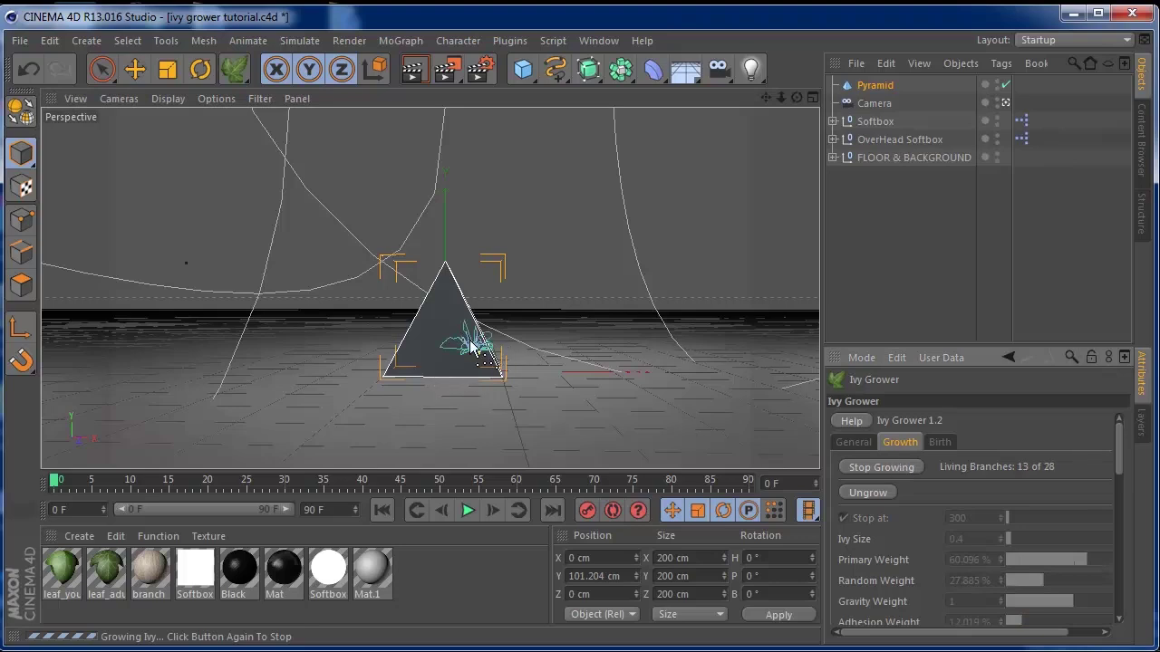
Stop the ivy growth and generate leaves with Give Birth on the Birth tab.
{"action": "left_click", "coordinate": [868, 468]}
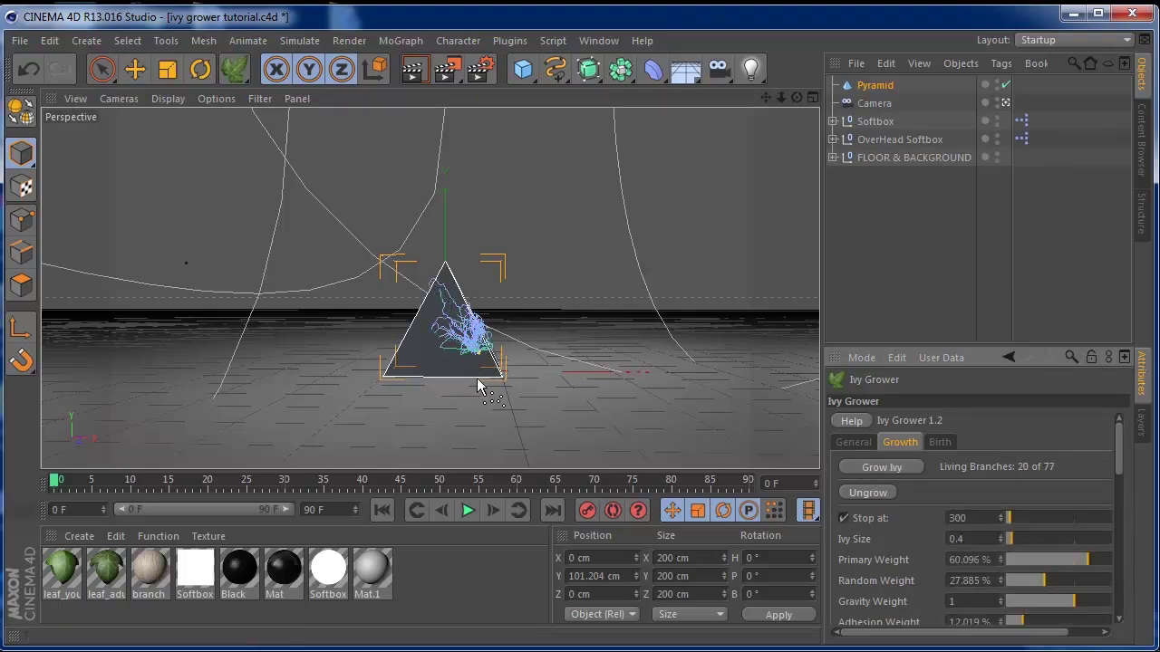
{"action": "left_click", "coordinate": [939, 443]}
{"action": "left_click", "coordinate": [872, 467]}
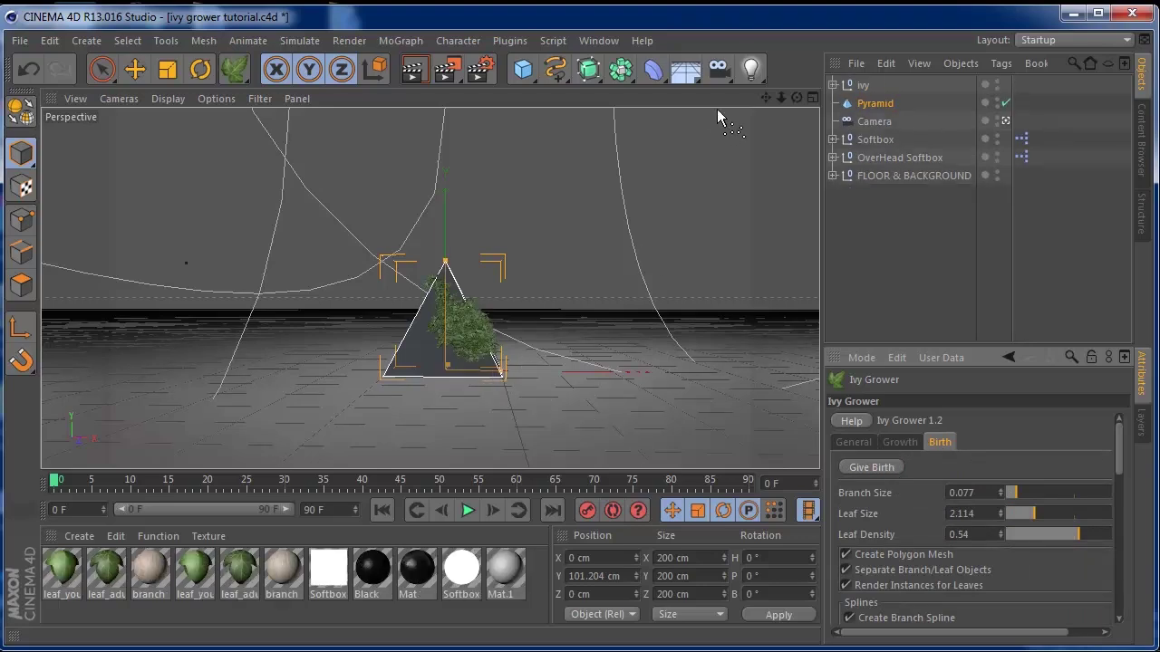
Zoom in on the pyramid and render a region around the leafy ivy.
{"action": "left_click_drag", "start_coordinate": [777, 99], "coordinate": [787, 98]}
{"action": "left_click_drag", "start_coordinate": [430, 288], "coordinate": [430, 272]}
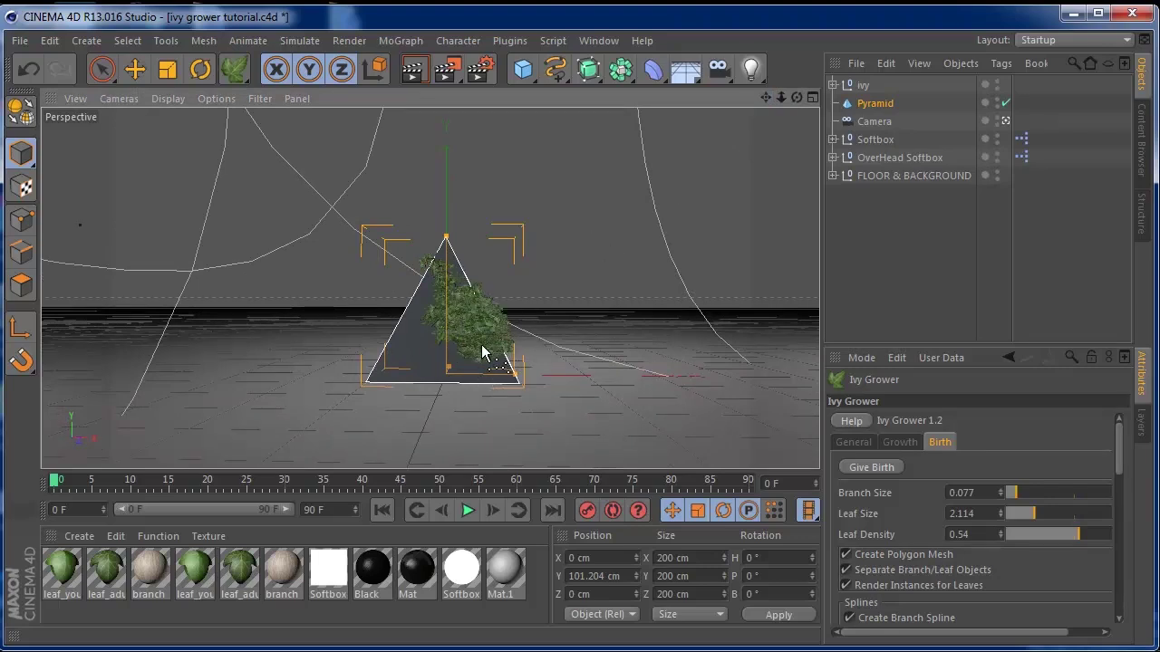
{"action": "left_click_drag", "start_coordinate": [449, 76], "coordinate": [497, 94]}
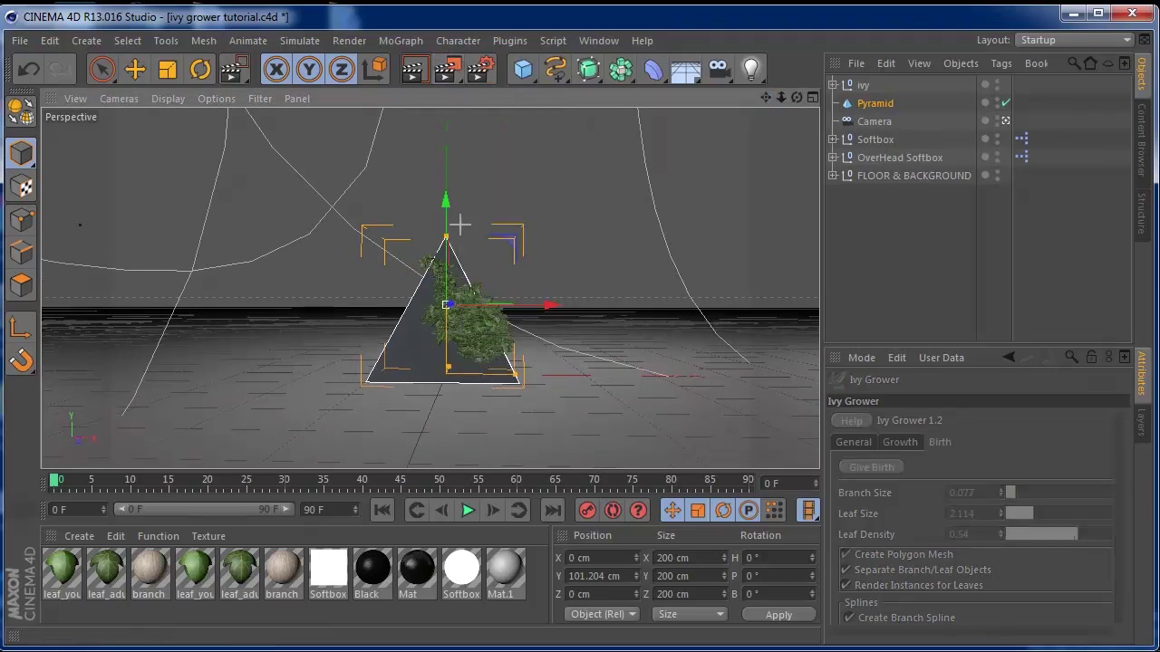
{"action": "left_click_drag", "start_coordinate": [392, 212], "coordinate": [547, 405]}
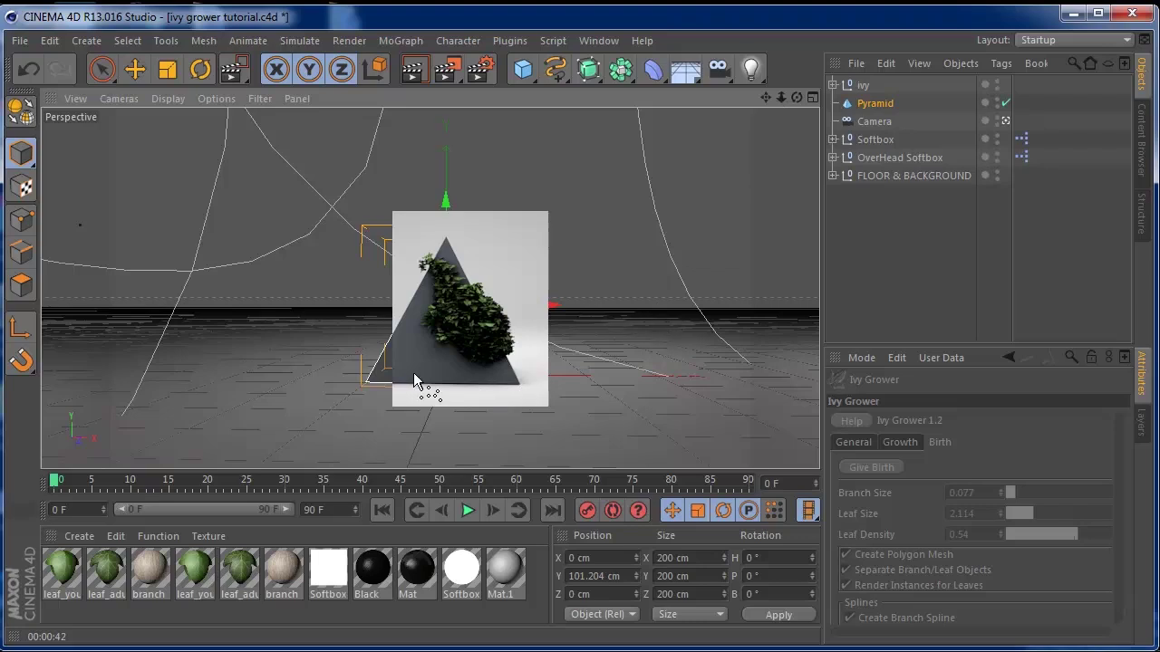
Clear the finished region render so the leafy ivy mesh shows on the pyramid.
{"action": "left_click", "coordinate": [871, 217]}
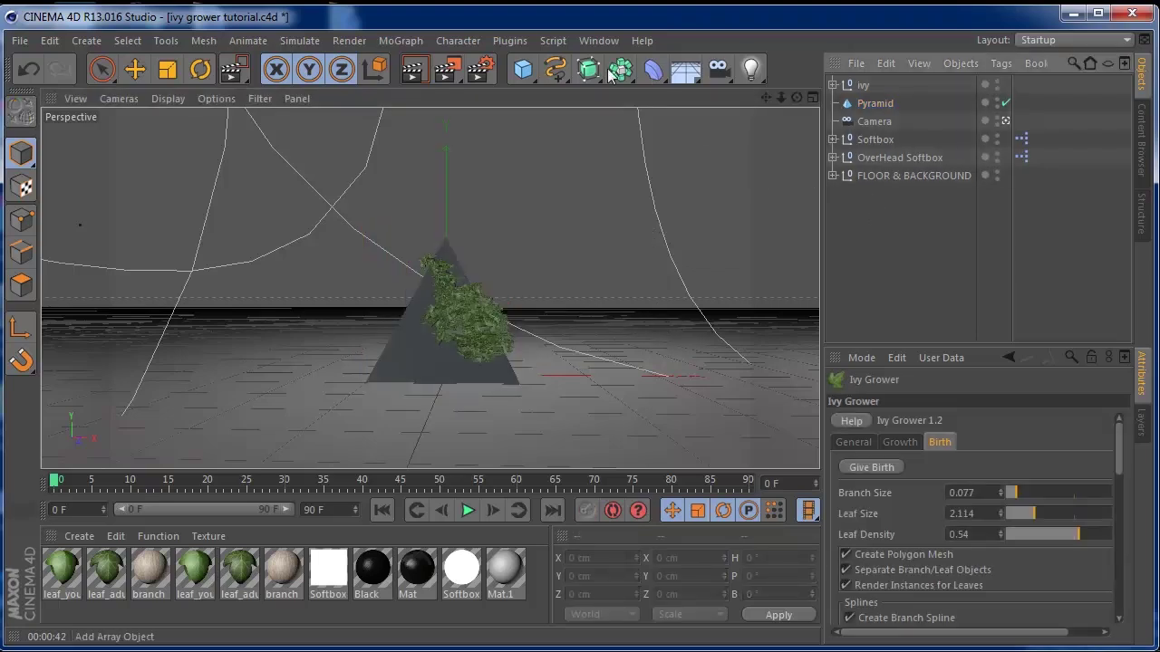
Open the Ivy Grower plugin and check its growth settings.
{"action": "left_click", "coordinate": [553, 41]}
{"action": "mouse_move", "coordinate": [509, 41]}
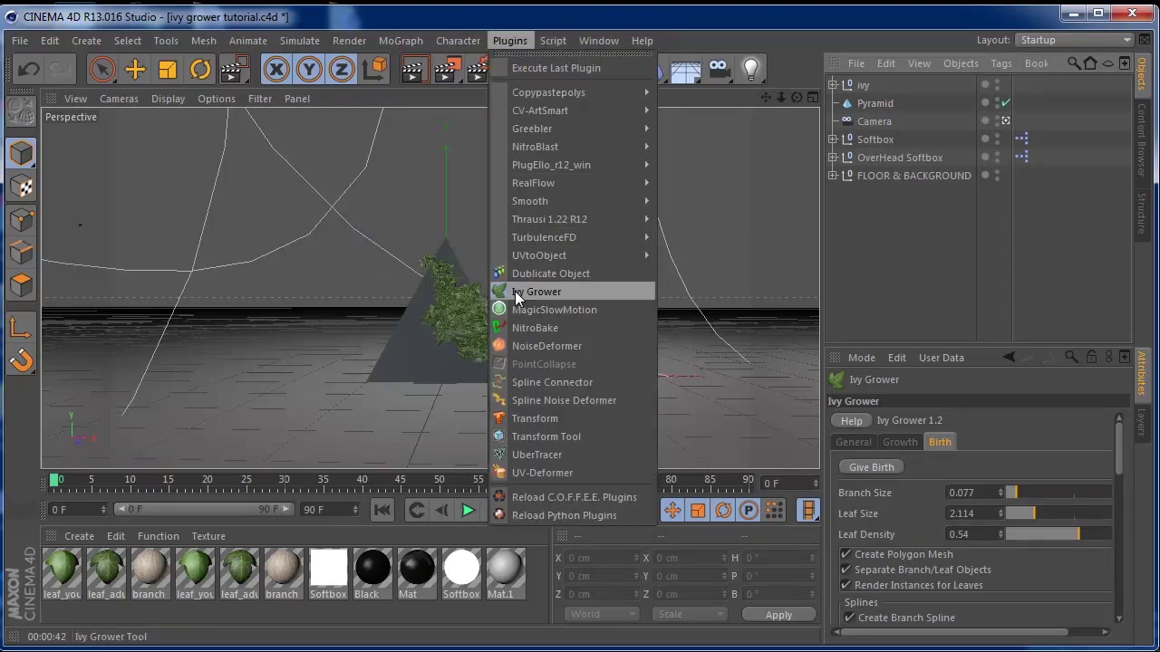
{"action": "left_click", "coordinate": [518, 291]}
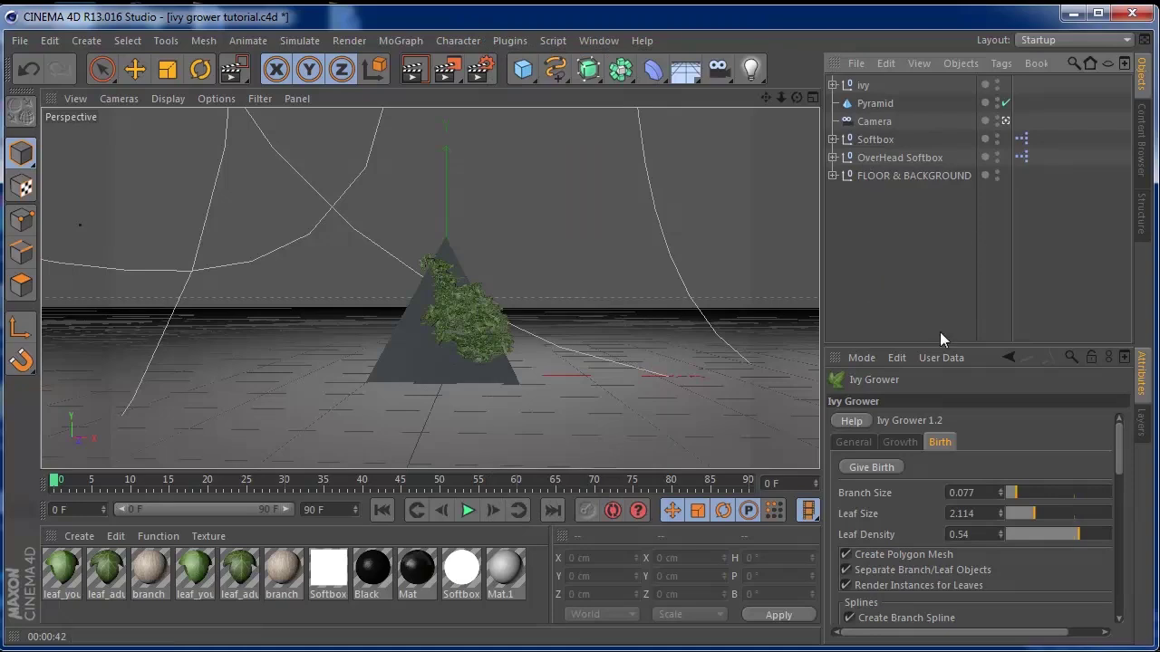
{"action": "mouse_move", "coordinate": [1120, 447]}
{"action": "left_mouse_down"}
{"action": "mouse_move", "coordinate": [1122, 456]}
{"action": "mouse_move", "coordinate": [1121, 436]}
{"action": "left_mouse_up"}
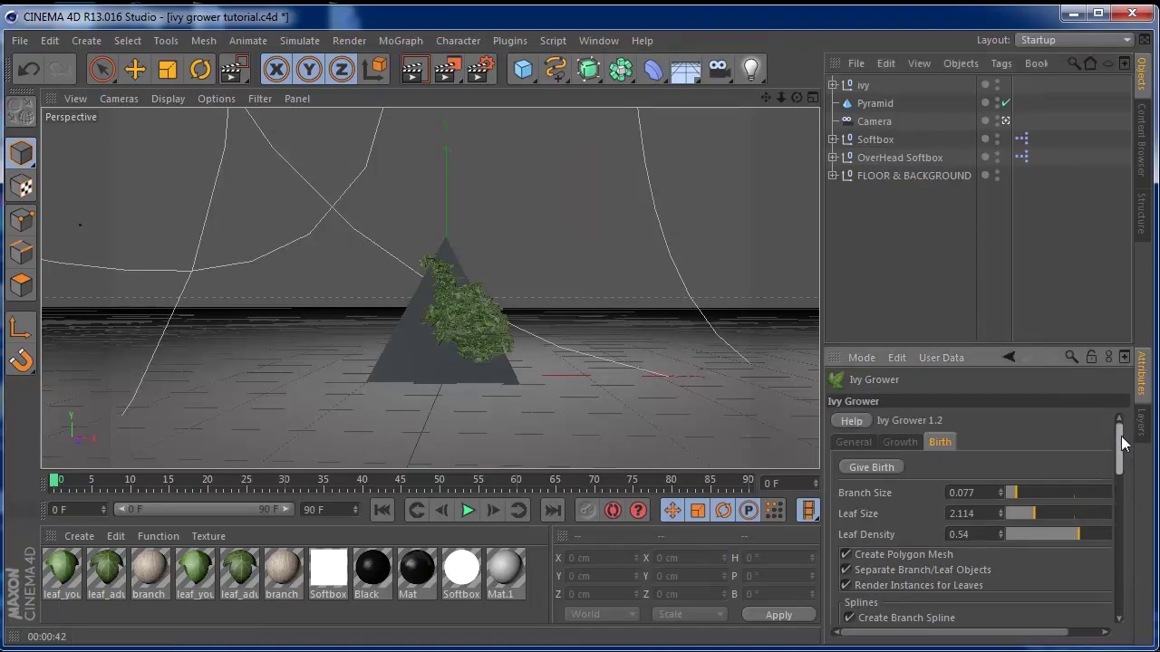
{"action": "left_click", "coordinate": [902, 439]}
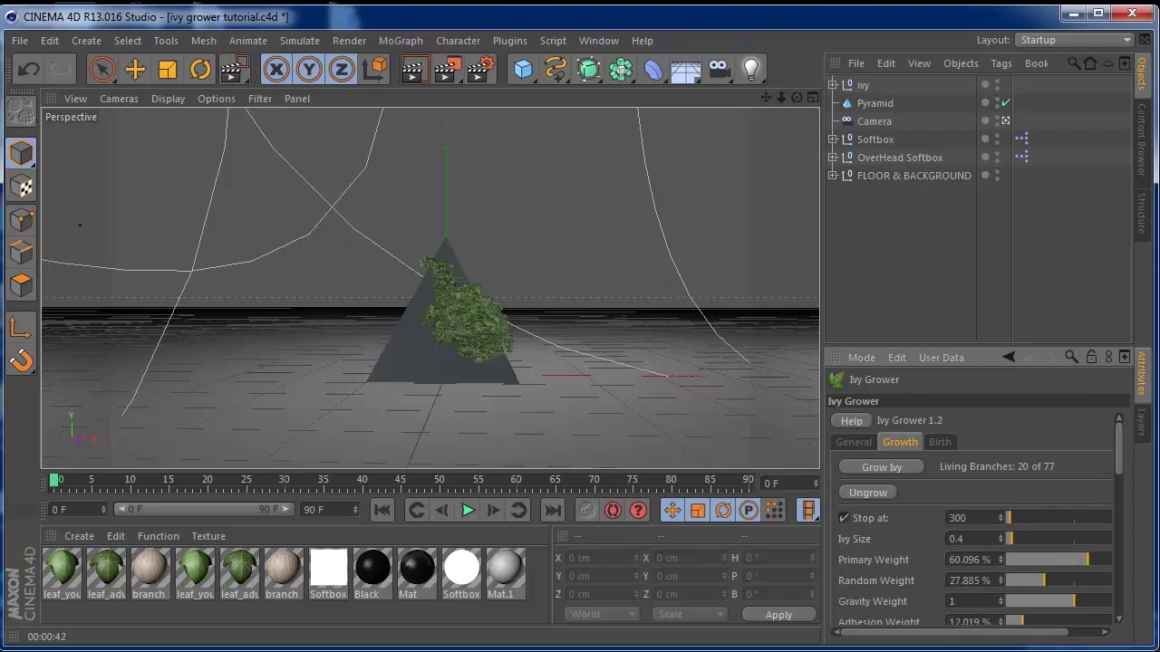
{"action": "mouse_move", "coordinate": [1121, 440]}
{"action": "left_mouse_down"}
{"action": "mouse_move", "coordinate": [1119, 470]}
{"action": "mouse_move", "coordinate": [1120, 443]}
{"action": "left_mouse_up"}
Add a second Ivy Grower to the selected pyramid, grow it, and give it leaves.
{"action": "left_click", "coordinate": [856, 103]}
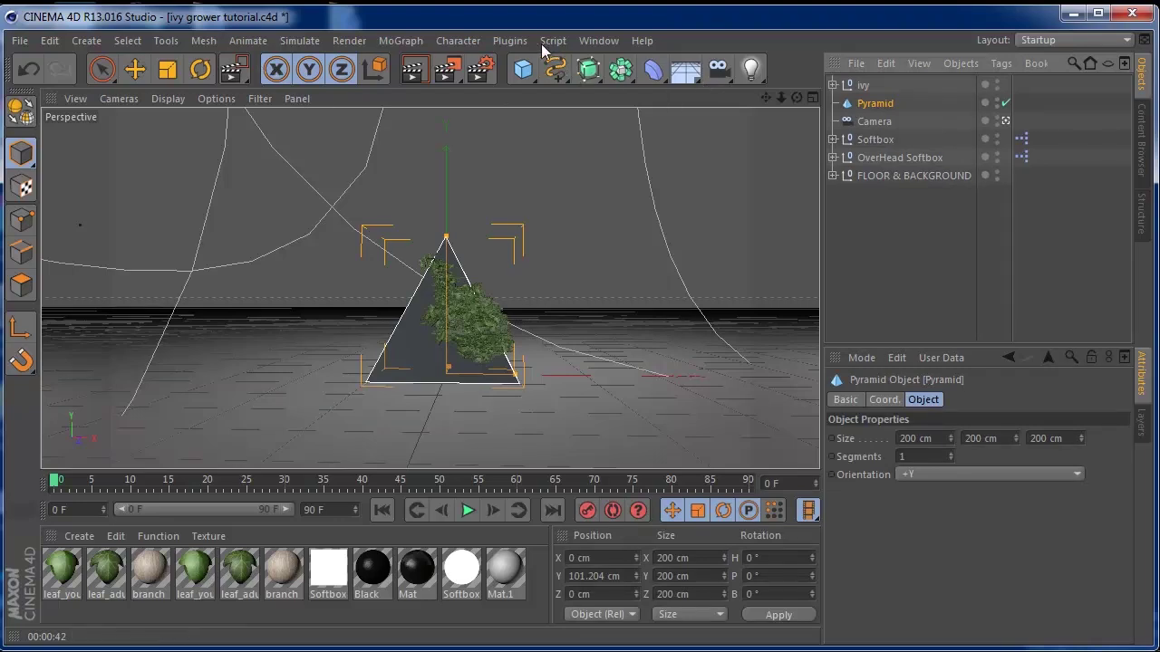
{"action": "left_click", "coordinate": [510, 40]}
{"action": "left_click", "coordinate": [560, 289]}
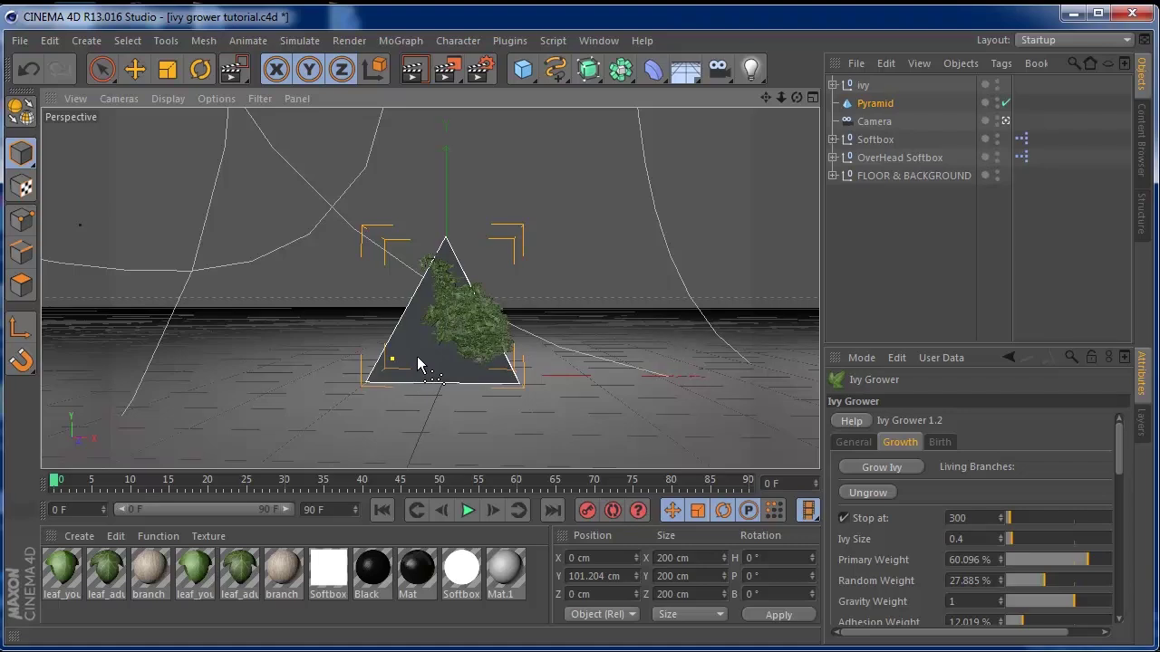
{"action": "left_click", "coordinate": [915, 468]}
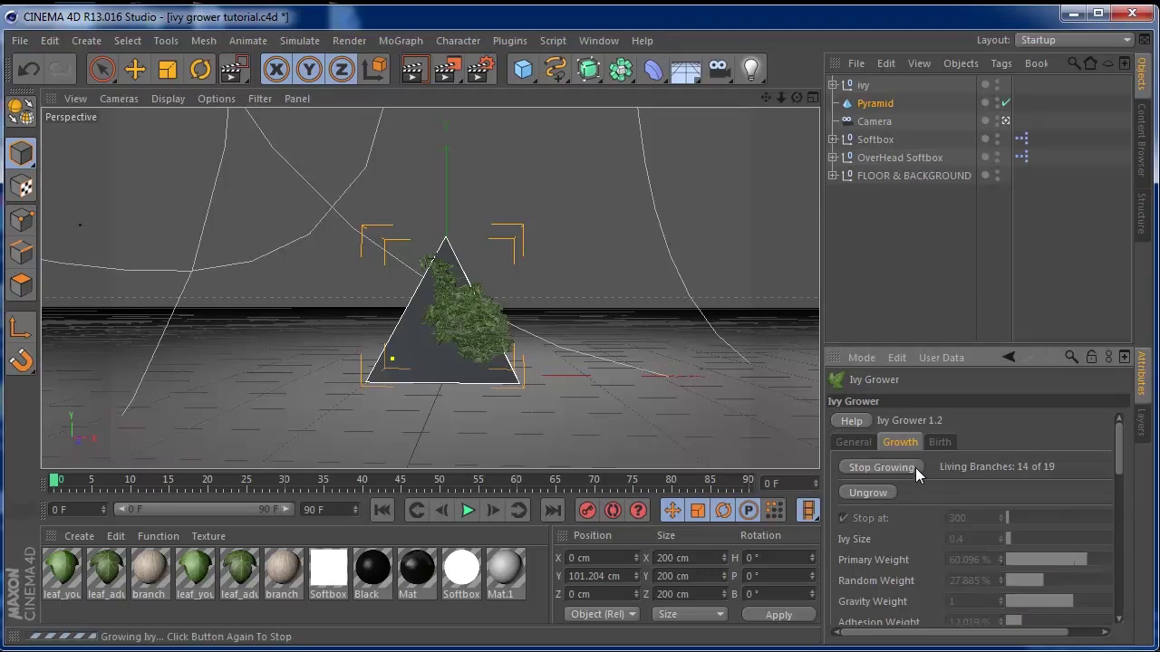
{"action": "left_click", "coordinate": [915, 467]}
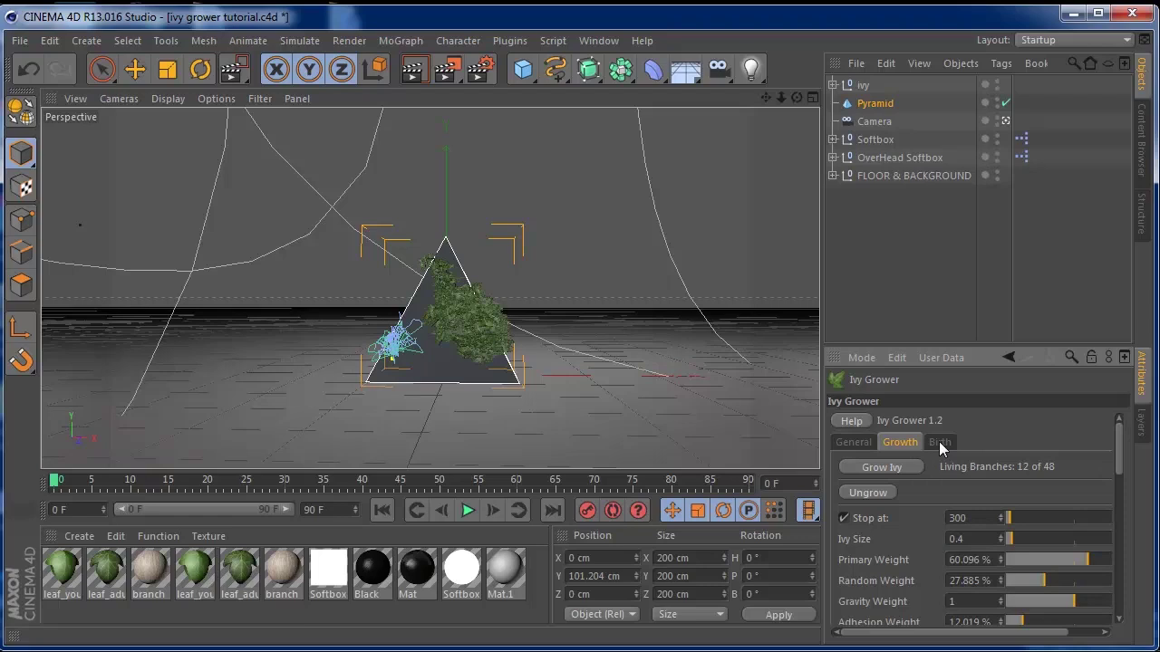
{"action": "left_click", "coordinate": [942, 444]}
{"action": "left_click", "coordinate": [891, 469]}
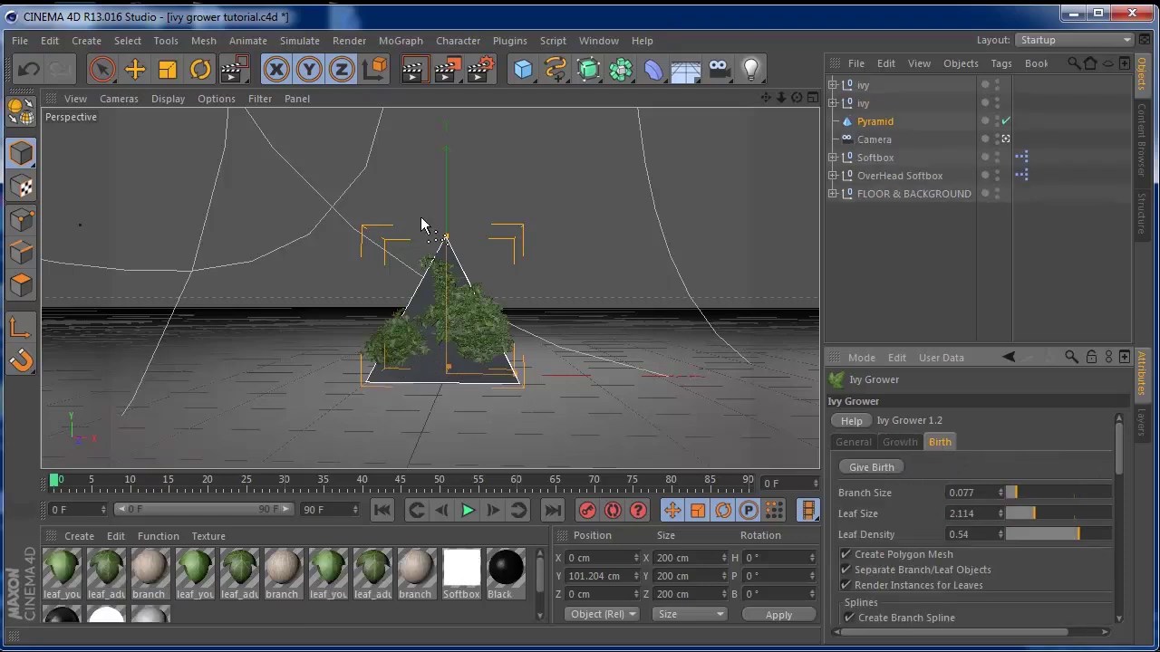
Render a region over the pyramid's left side to preview the new ivy.
{"action": "left_click", "coordinate": [447, 72]}
{"action": "left_click", "coordinate": [531, 86]}
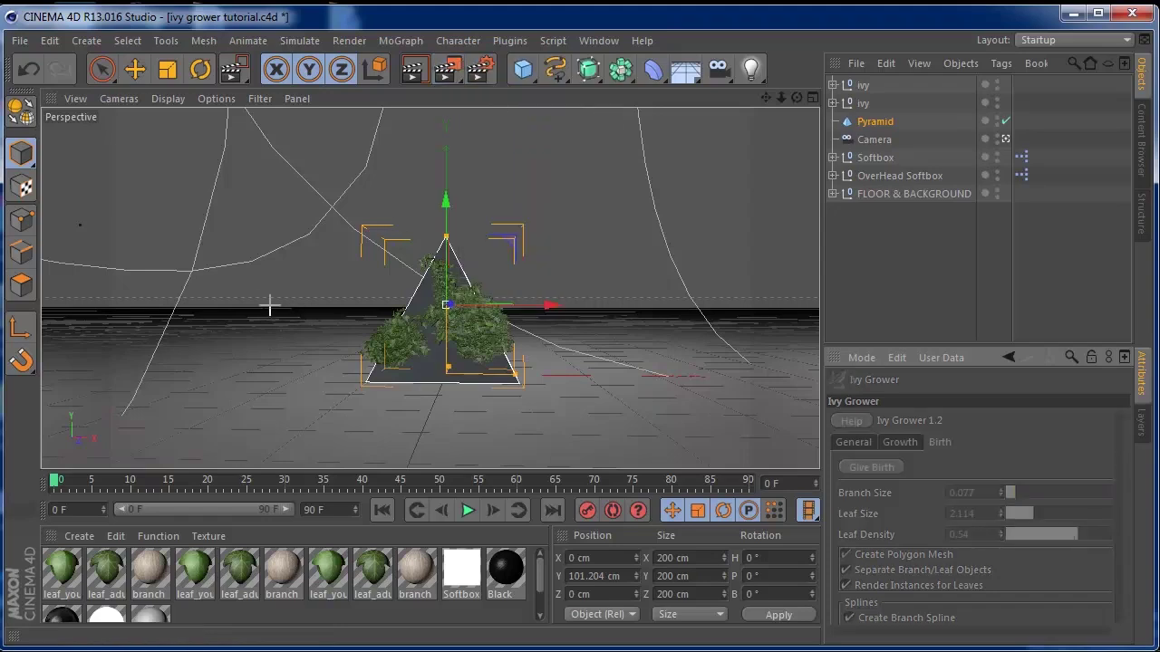
{"action": "left_click_drag", "start_coordinate": [299, 268], "coordinate": [422, 410]}
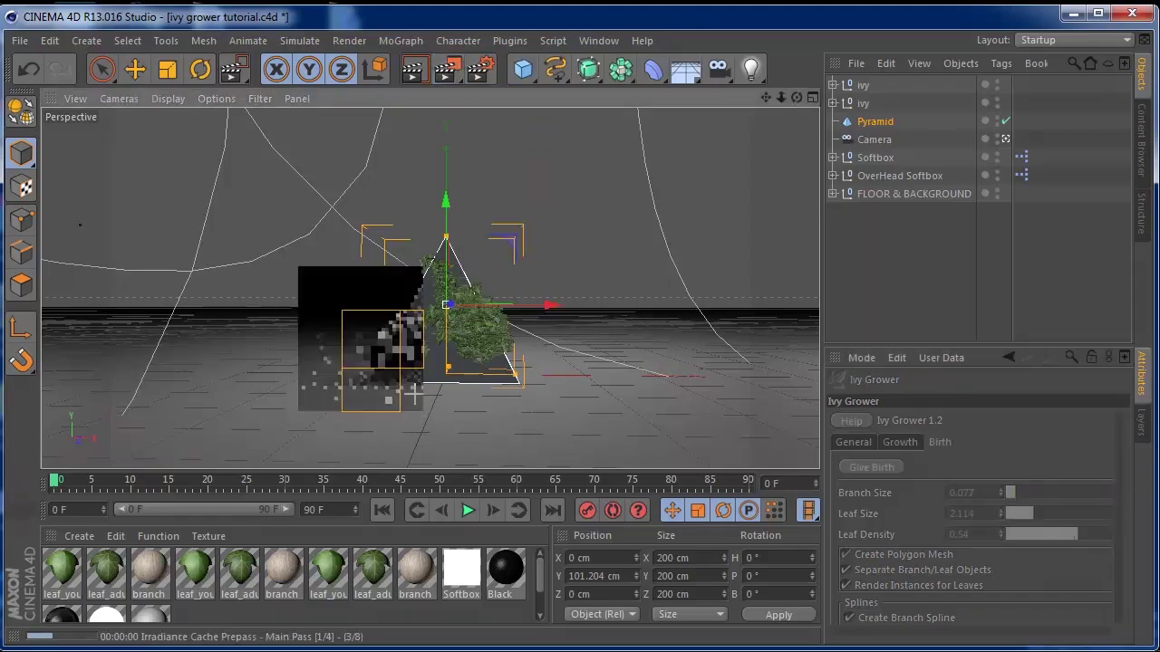